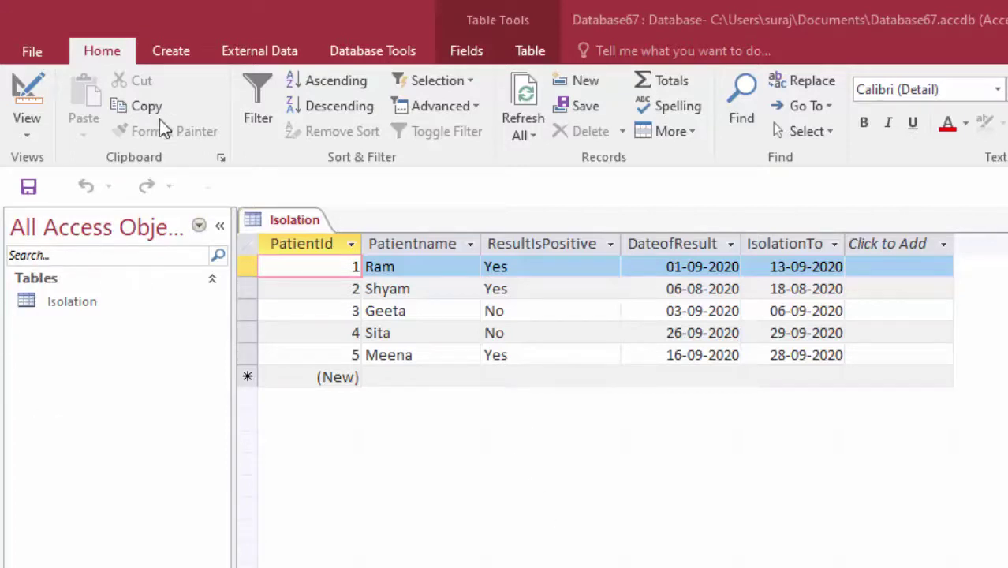
- Start a new blank query design, dismissing the list of tables to add
left_click(172, 52)
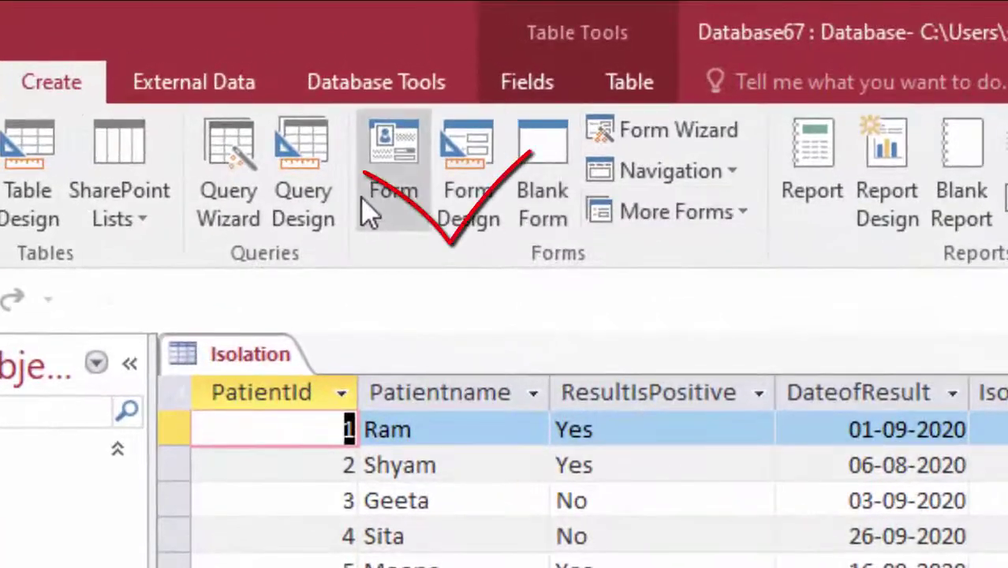
left_click(312, 154)
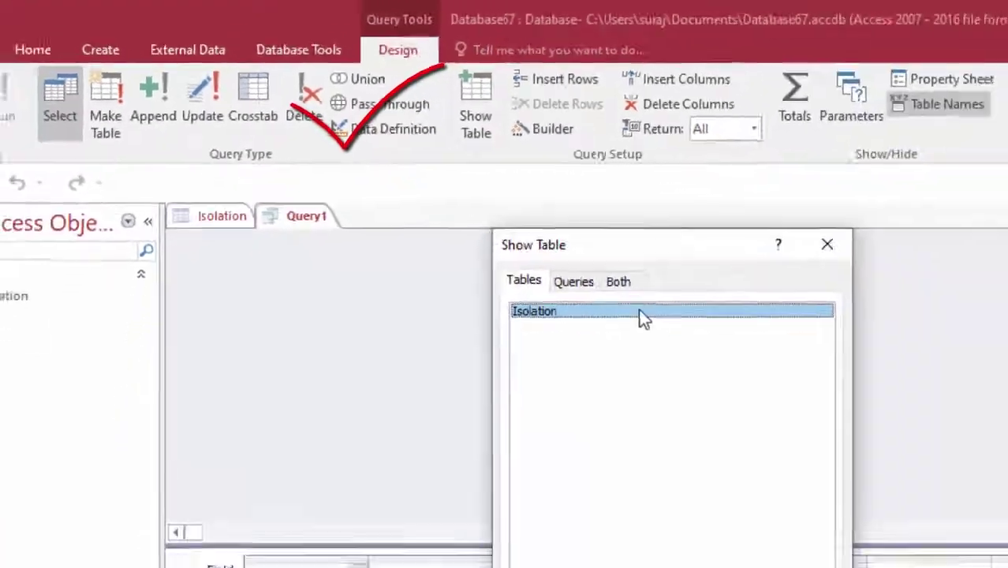
left_click(647, 176)
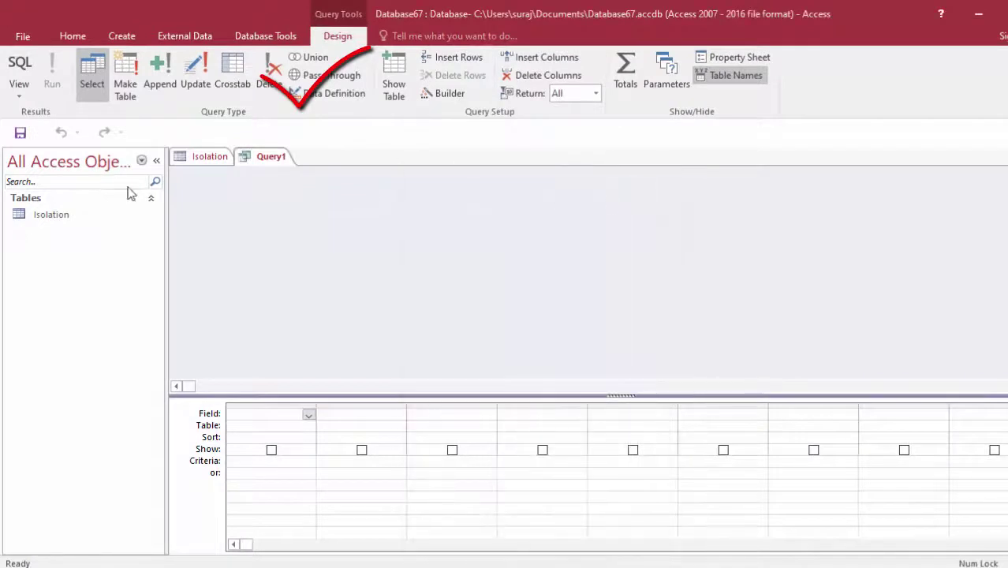
- Close the unused Query1 and show the Isolation table's IsolationTo field properties in Design View
right_click(250, 161)
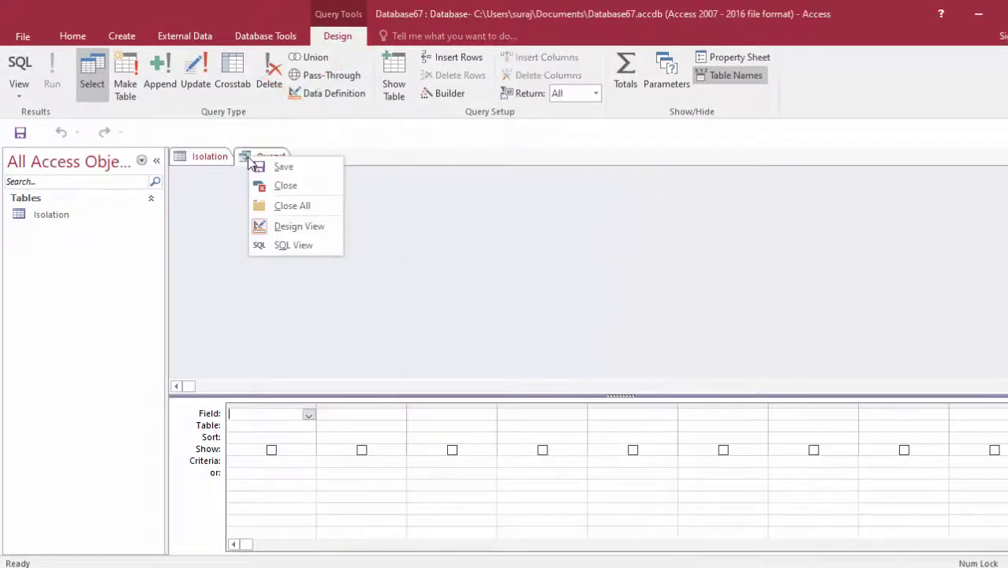
left_click(280, 185)
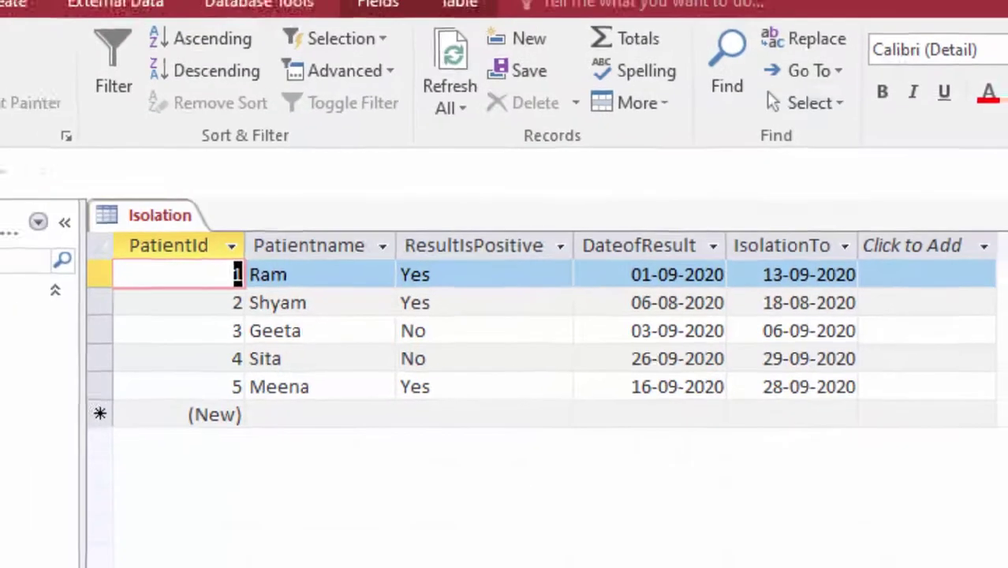
left_click(59, 200)
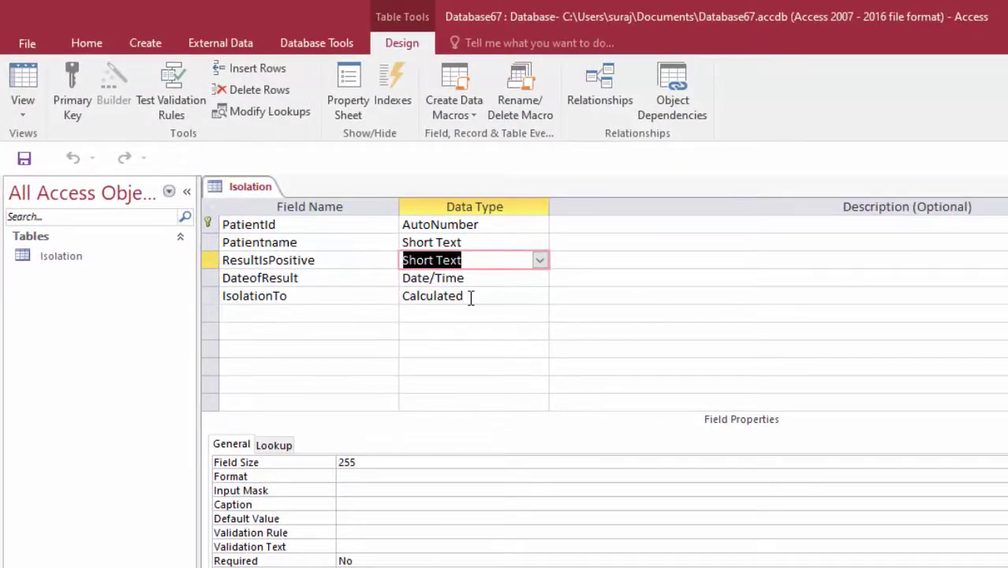
left_click(482, 294)
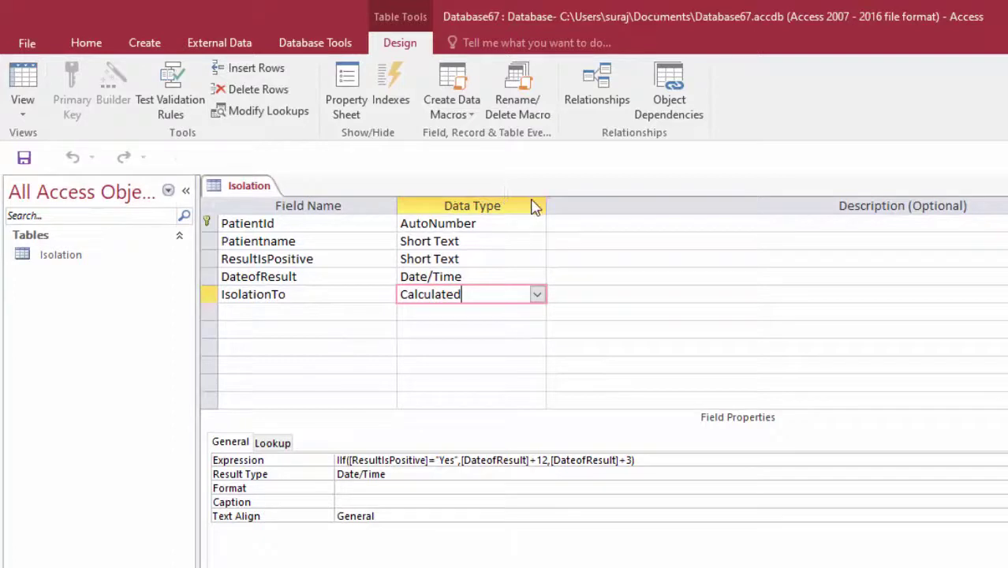
right_click(652, 459)
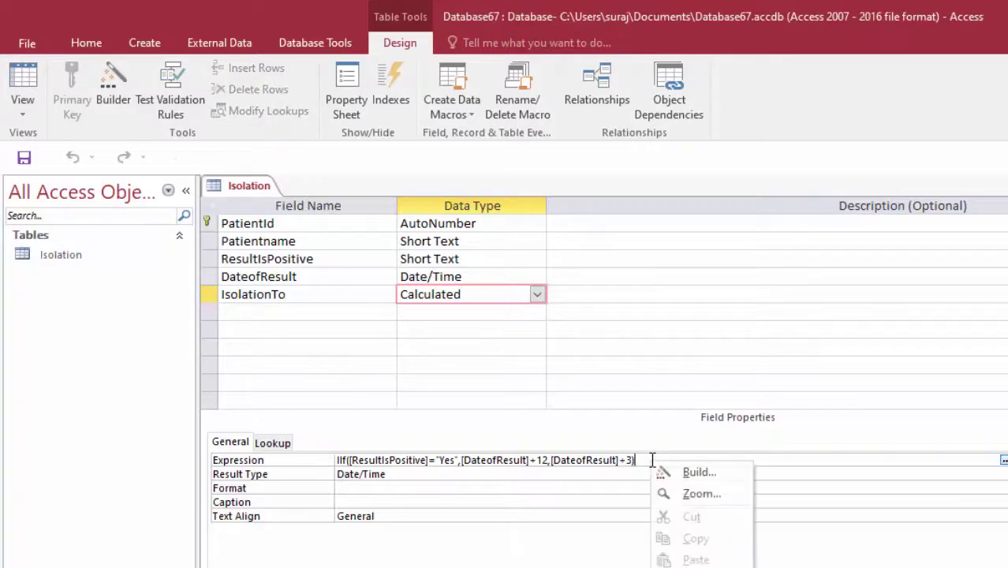
left_click(670, 494)
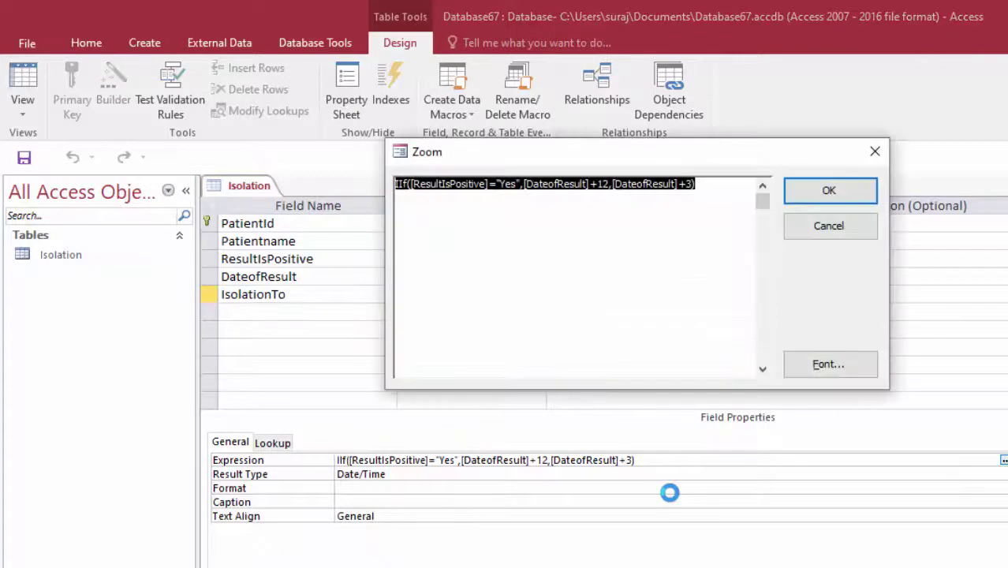
left_click(826, 370)
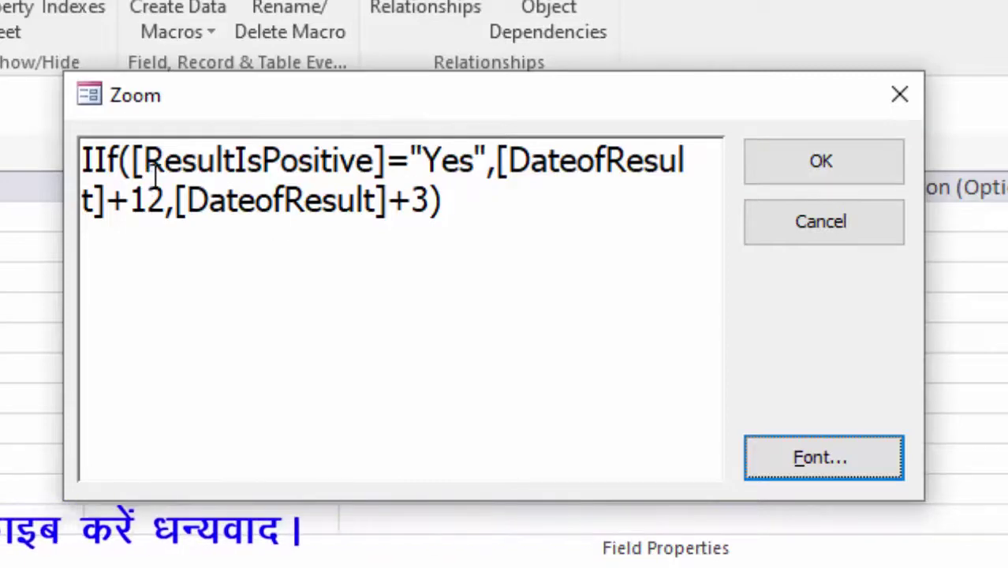
left_click(804, 168)
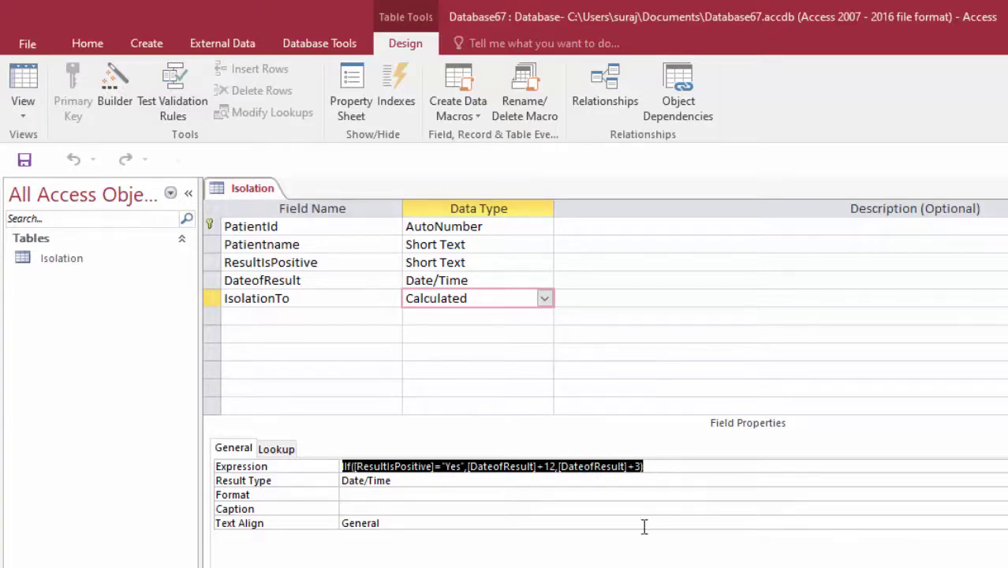
- Save the design, return to the records, and enter patient name Abc in a new record
left_click(15, 79)
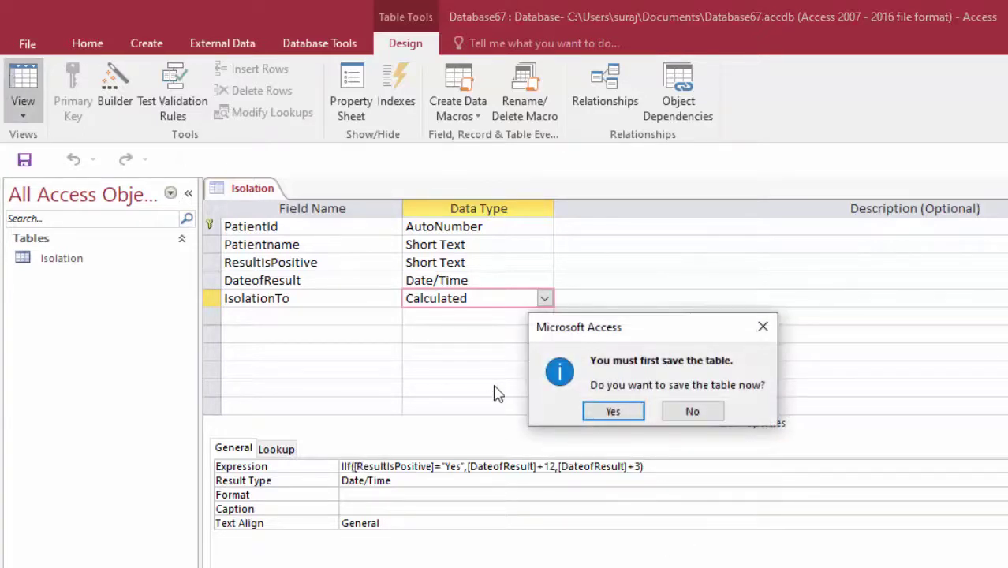
left_click(599, 411)
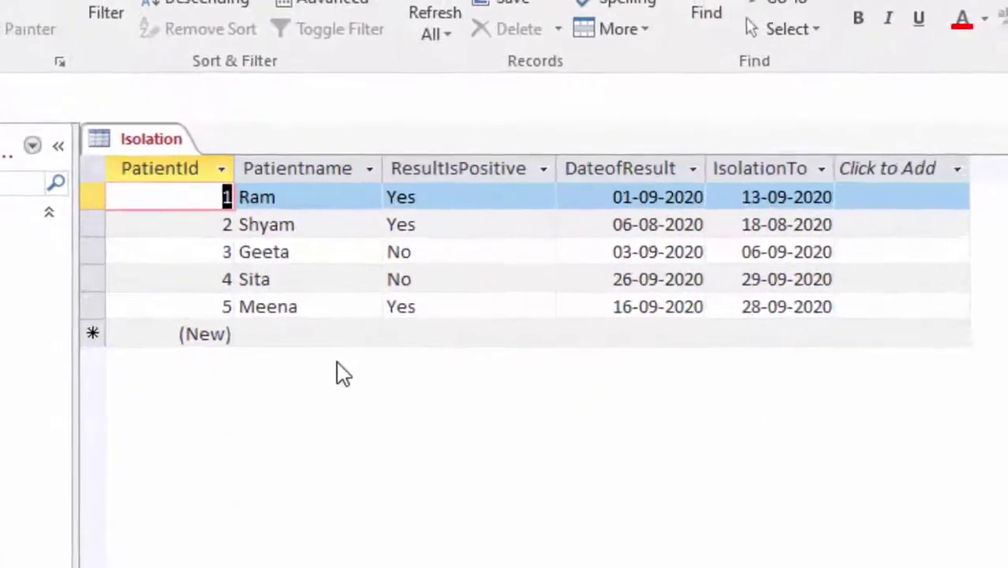
left_click(291, 332)
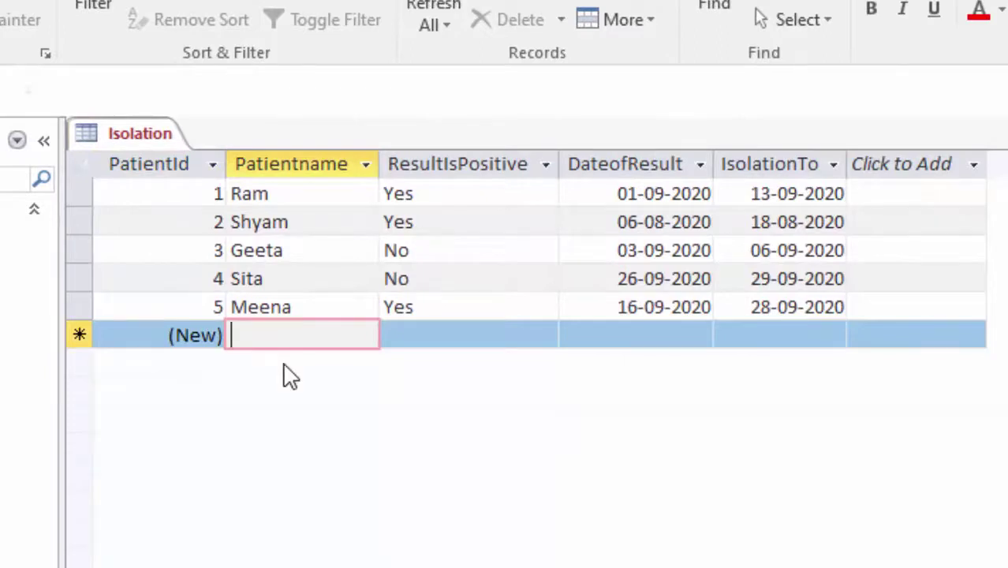
type("Abc")
key("Tab")
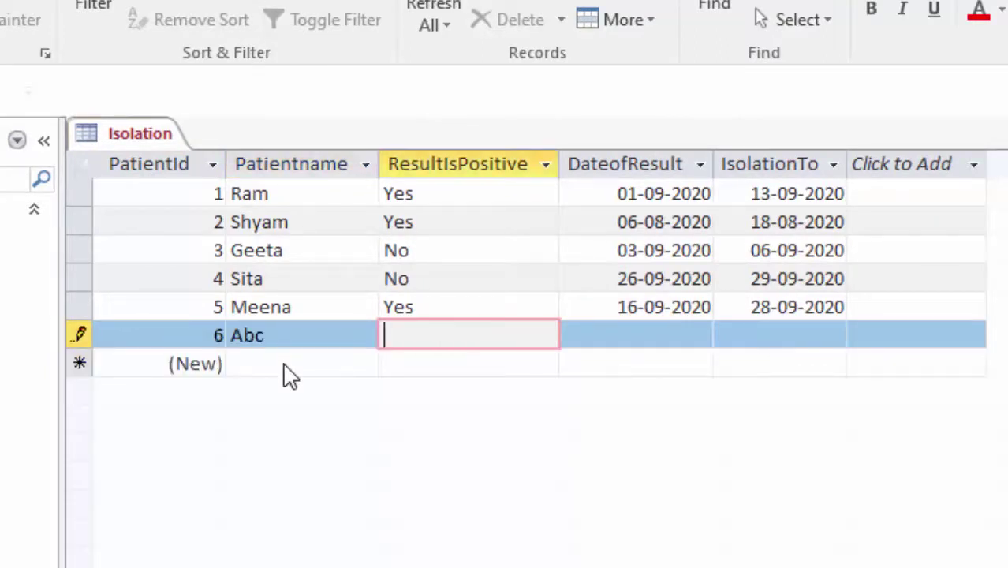
- Give record 6 result no and date 25-09-2020, so IsolationTo shows 28-09-2020
type("no")
key("Tab")
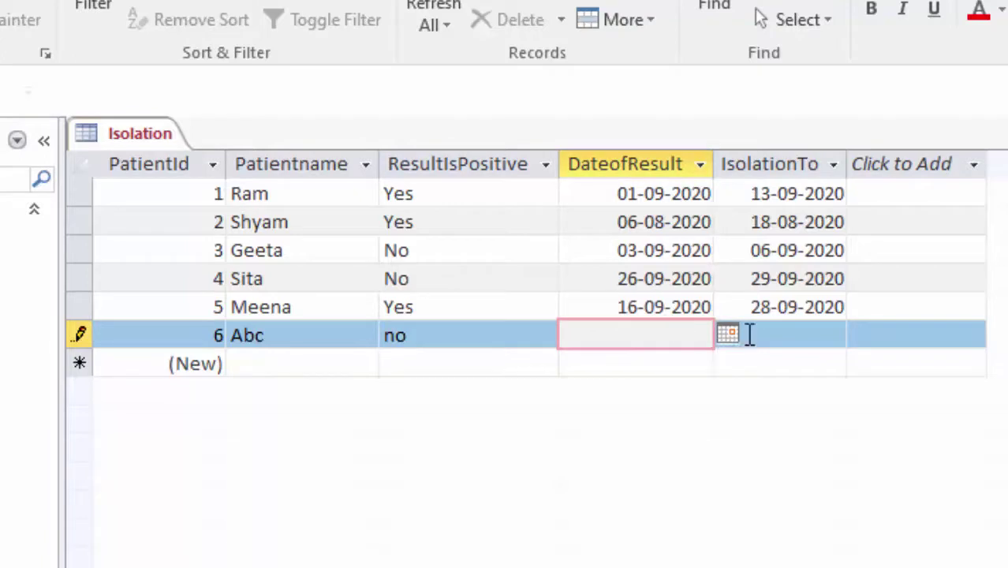
left_click(725, 337)
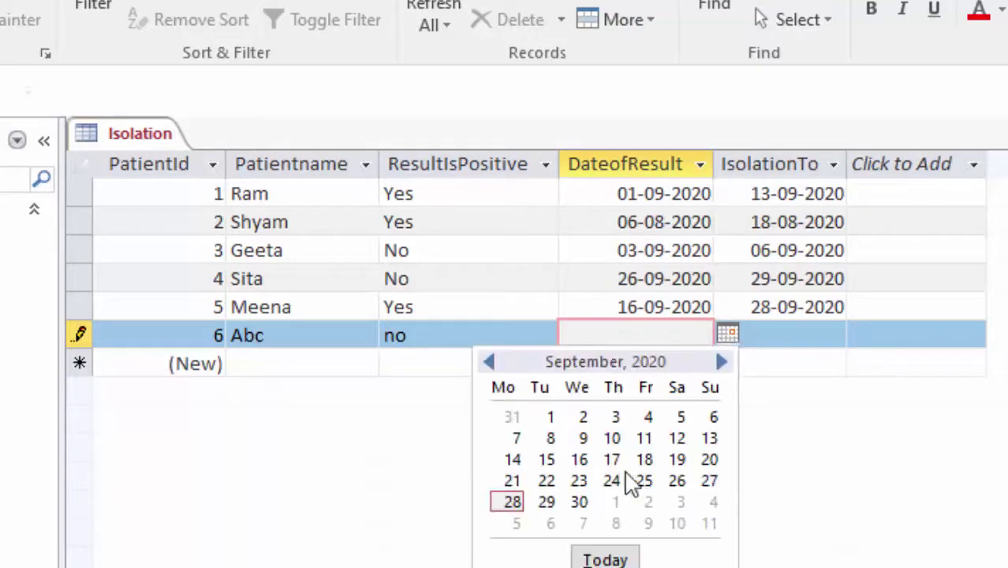
left_click(647, 480)
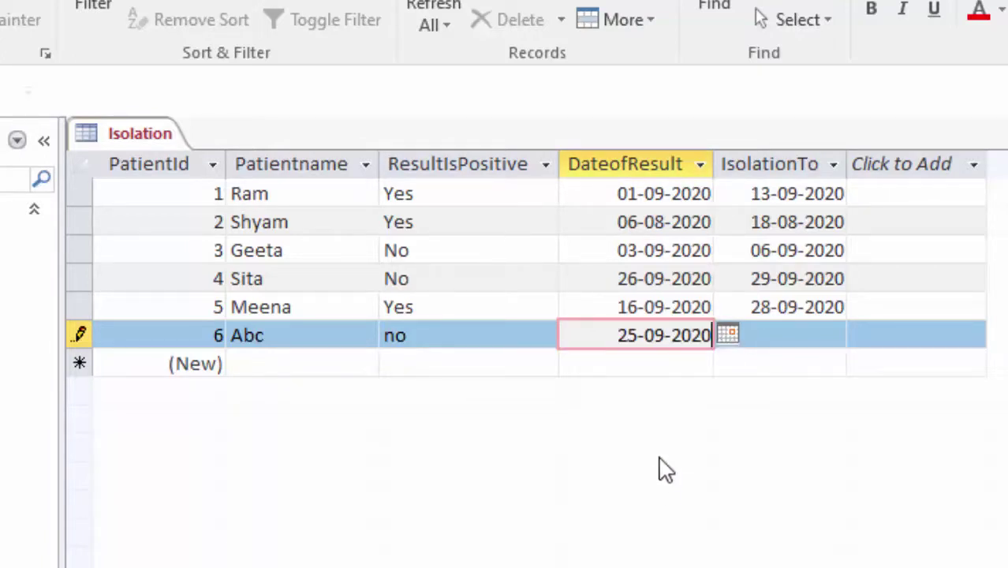
left_click(778, 337)
type("28-09-2020")
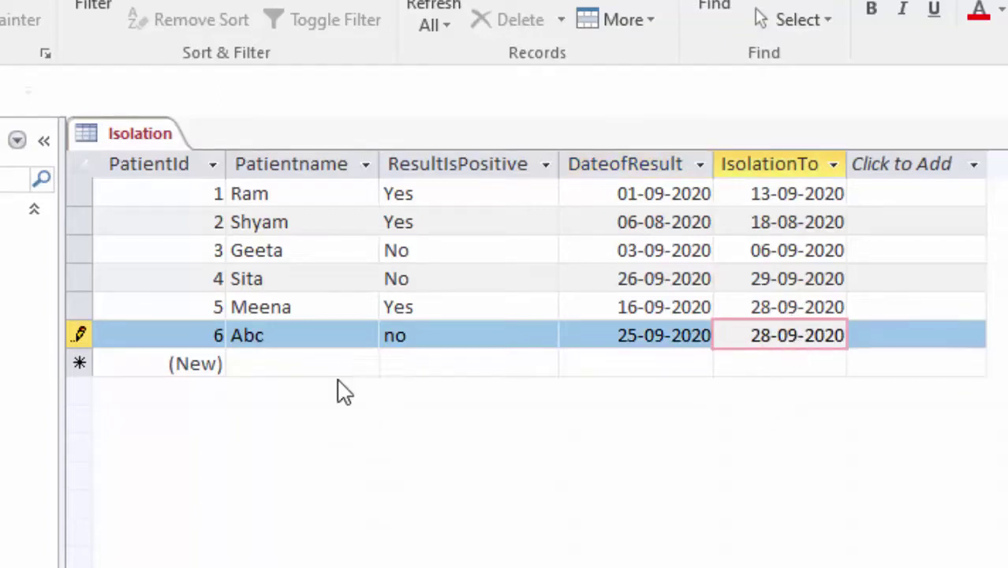
left_click(261, 360)
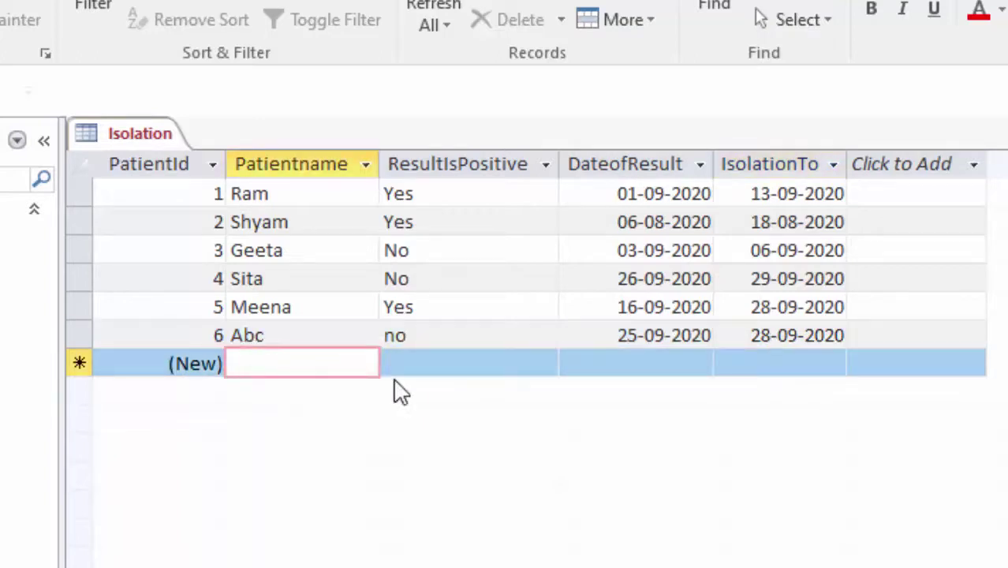
- Enter record 7 as ttt, yes, 17-09-2020, check IsolationTo shows 29-09-2020, and save it
type("ttt")
key("Tab")
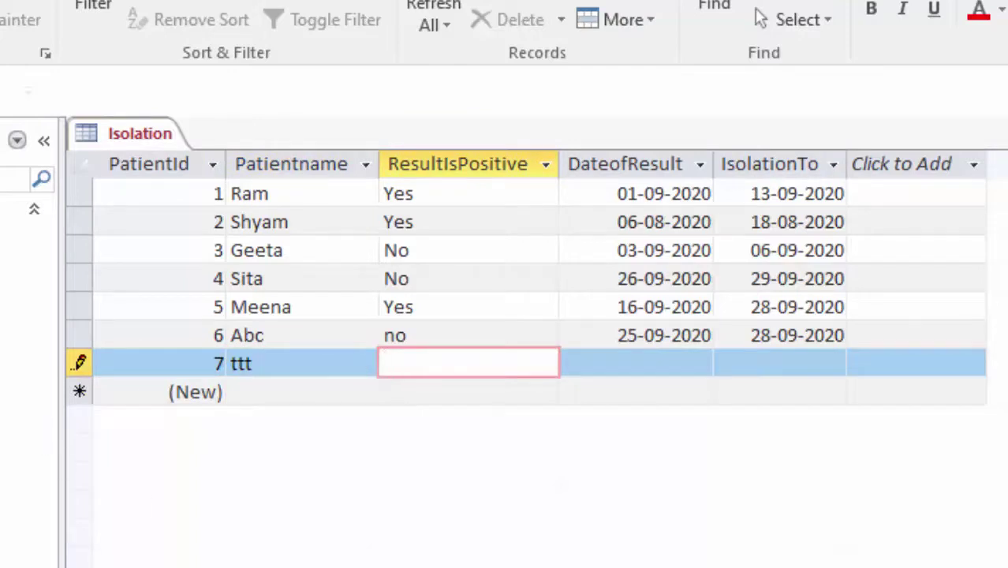
type("yes")
key("Tab")
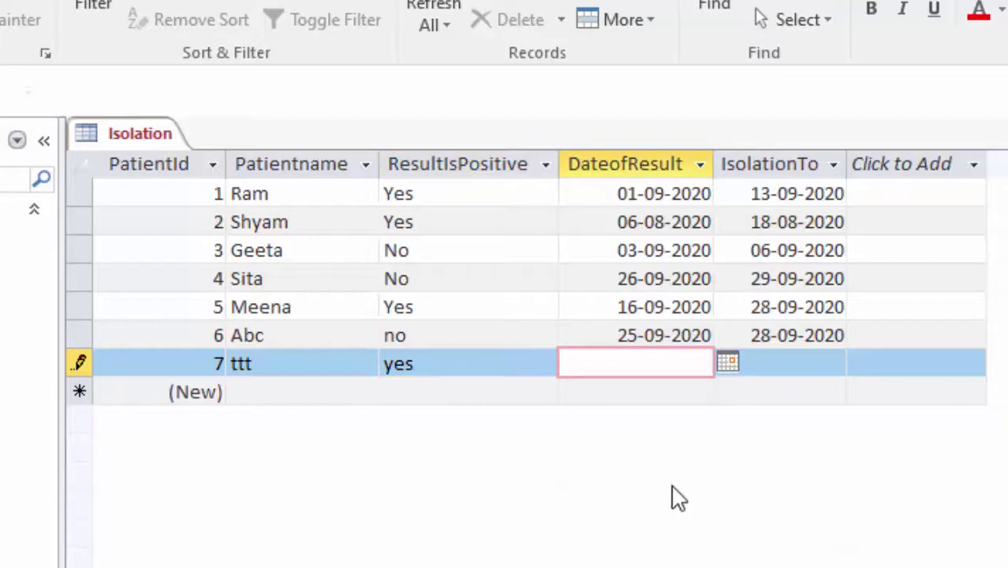
left_click(726, 362)
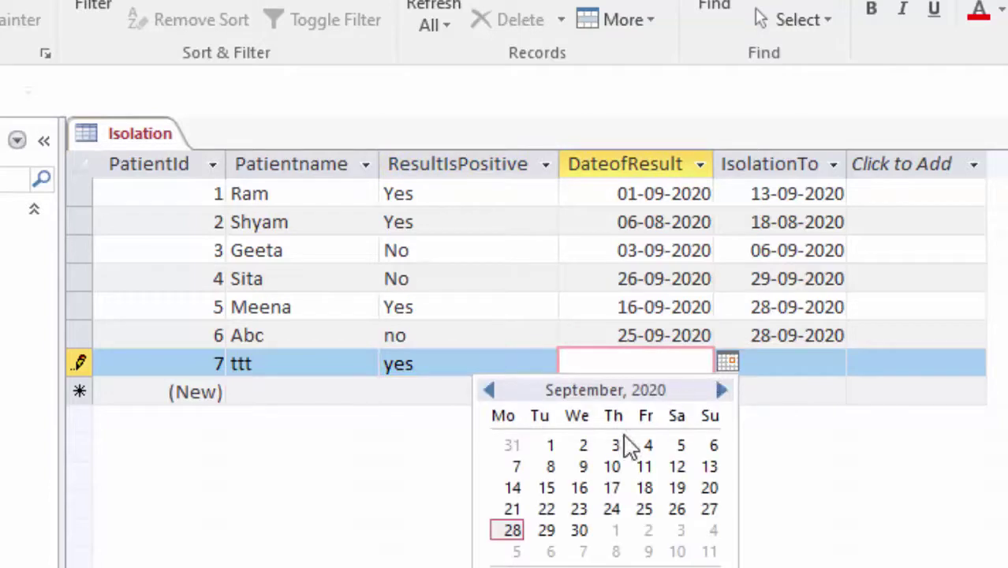
left_click(611, 488)
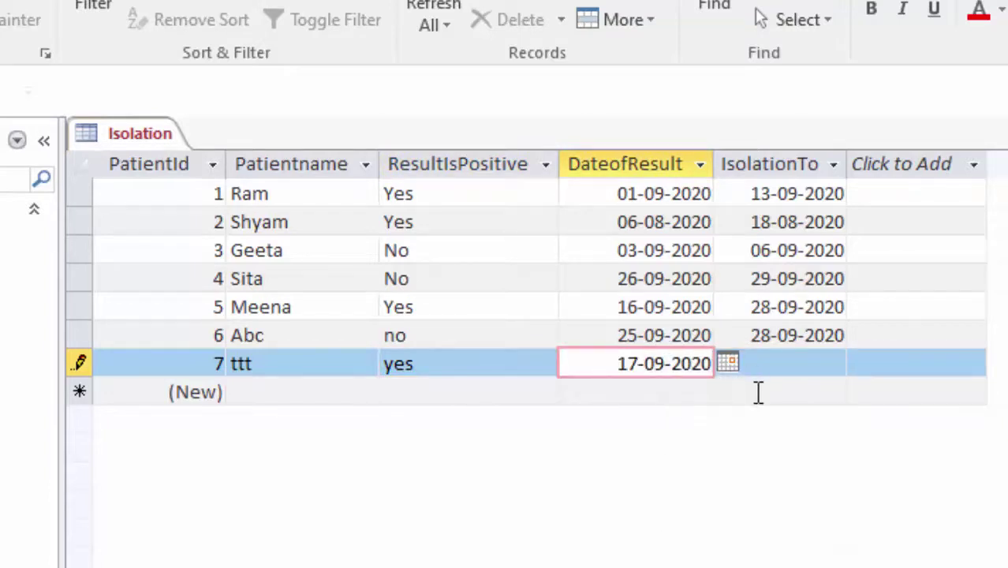
left_click(790, 362)
type("29-09-2020")
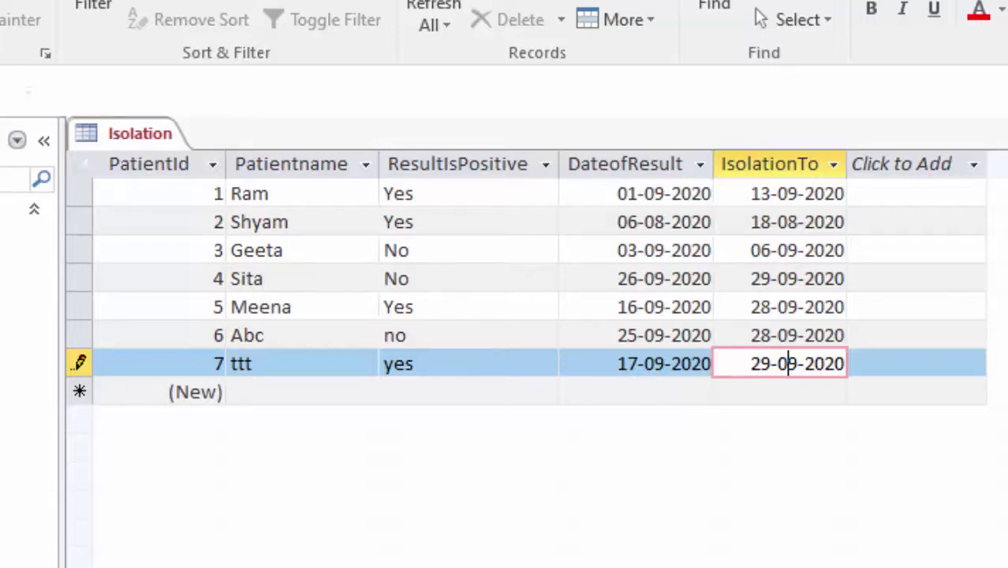
key("shift+Return")
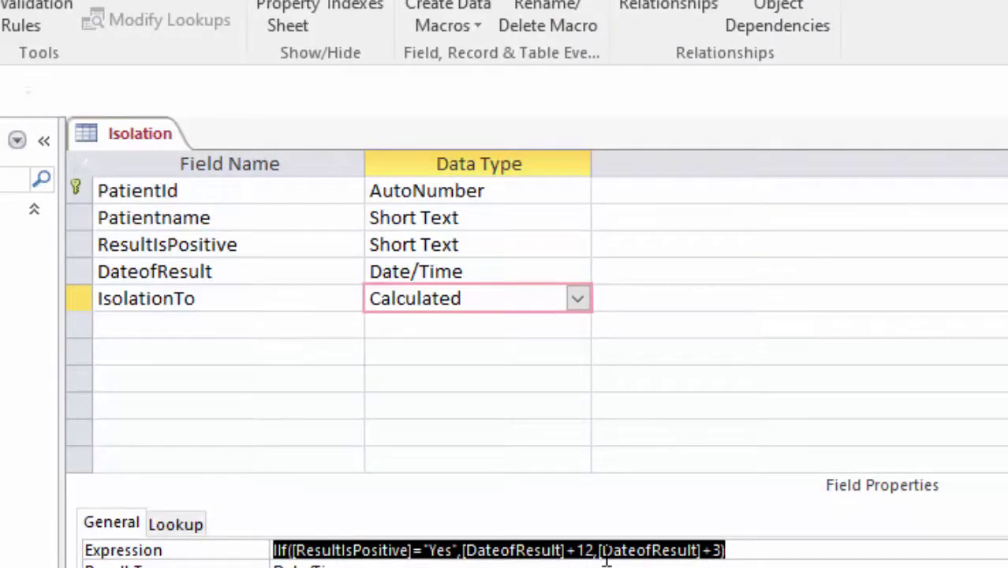
- Change the +12 in the IsolationTo expression to +10 and save the table
left_click(594, 549)
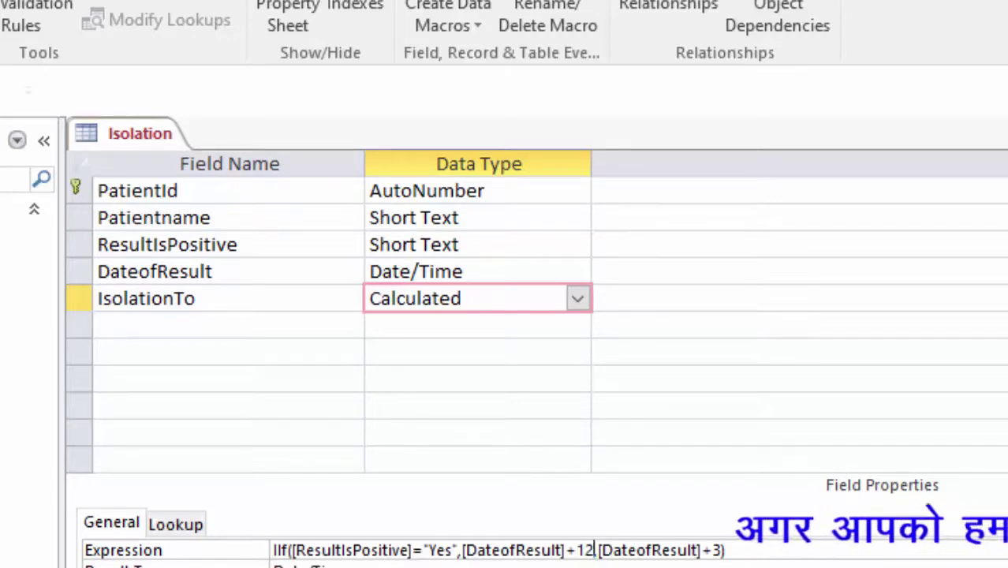
key("BackSpace")
type("0,")
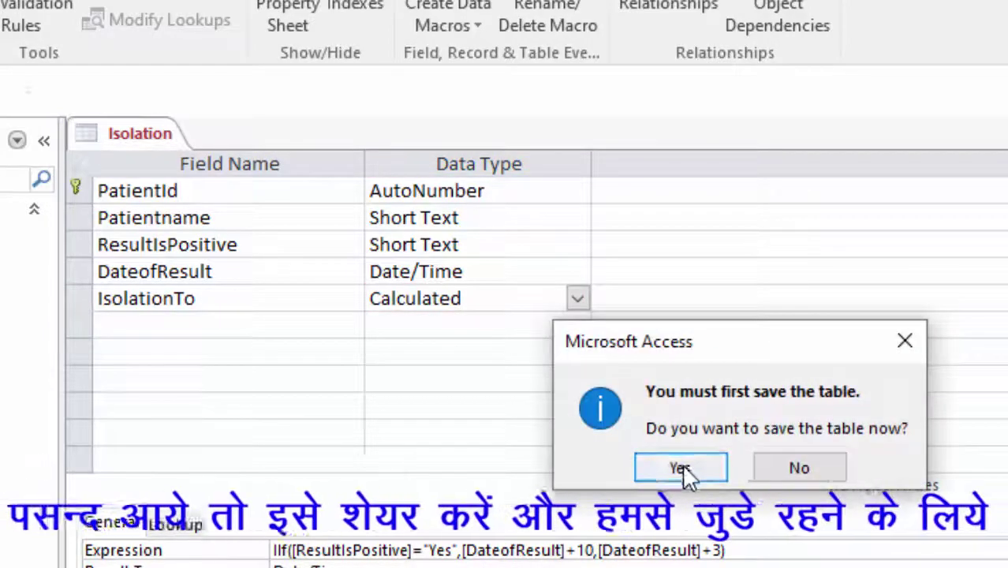
left_click(683, 471)
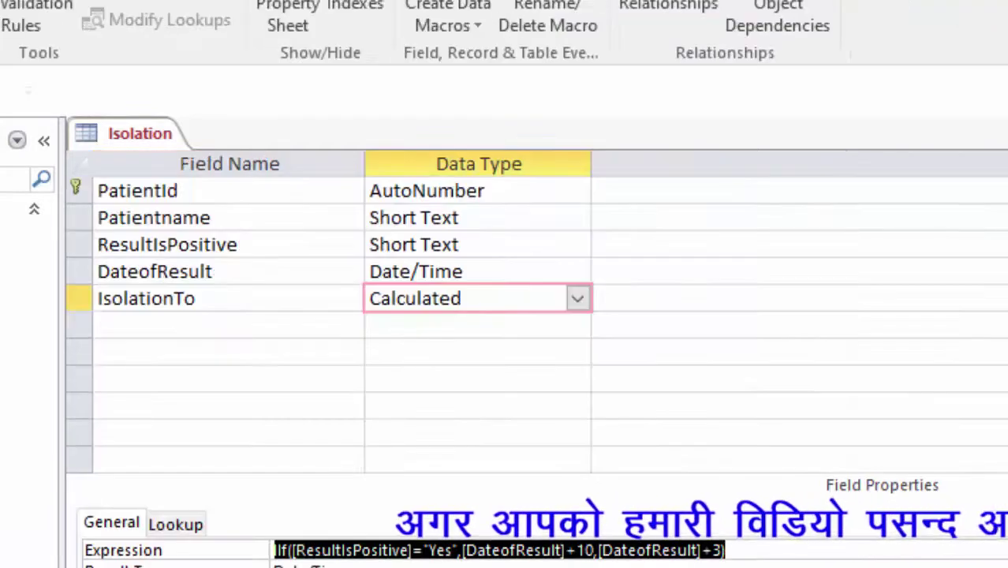
- Change the negative-result offset from +3 to +1 and save to view the recalculated dates
left_click(728, 550)
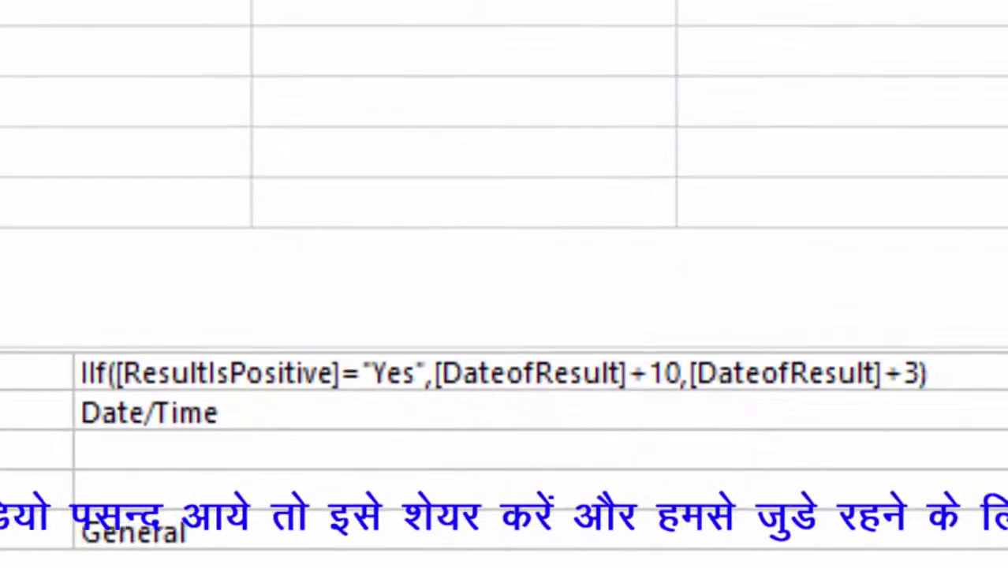
key("BackSpace")
key("BackSpace")
type("1")
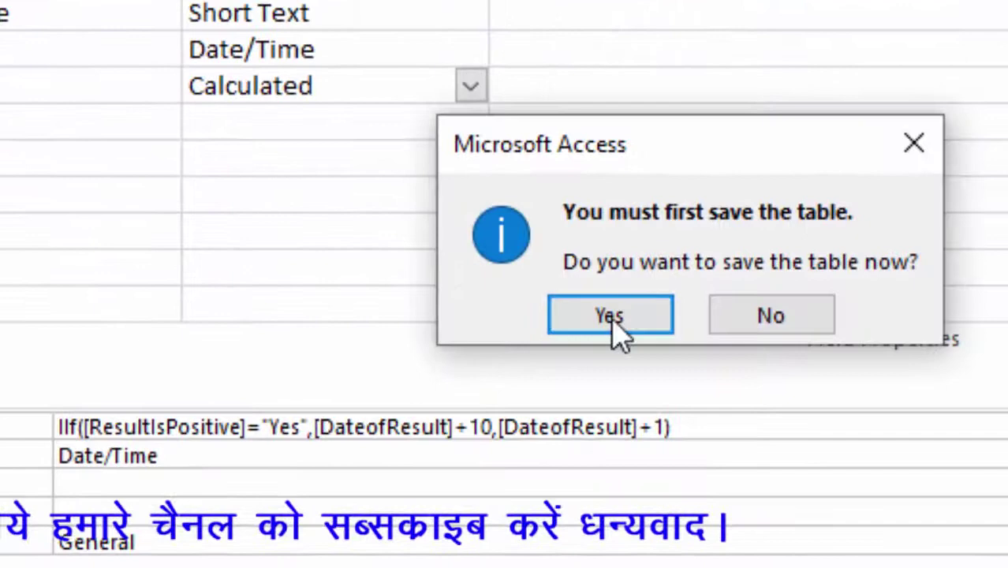
left_click(613, 323)
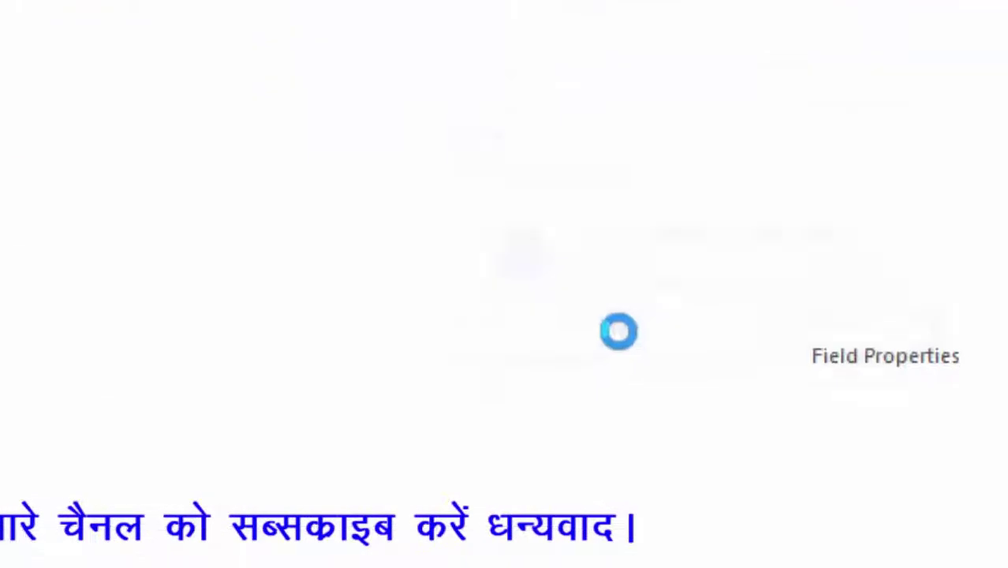